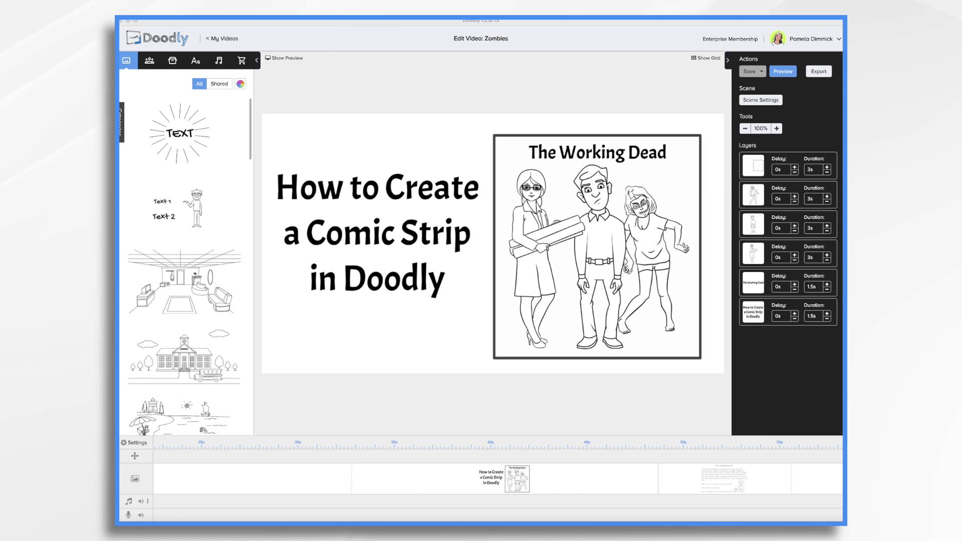
Open the second timeline scene, which holds The Working Dead story text.
left_click(698, 486)
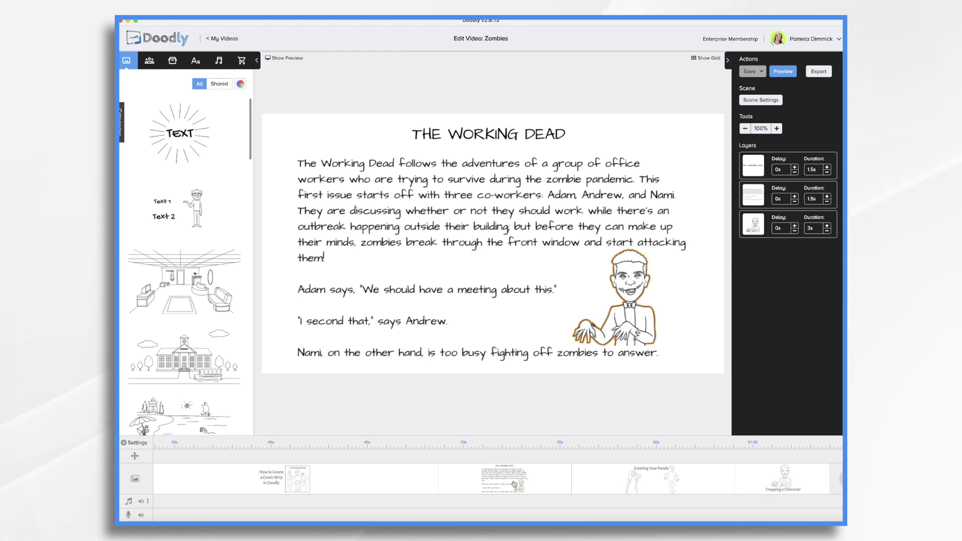
scroll(514, 484, "left", 10)
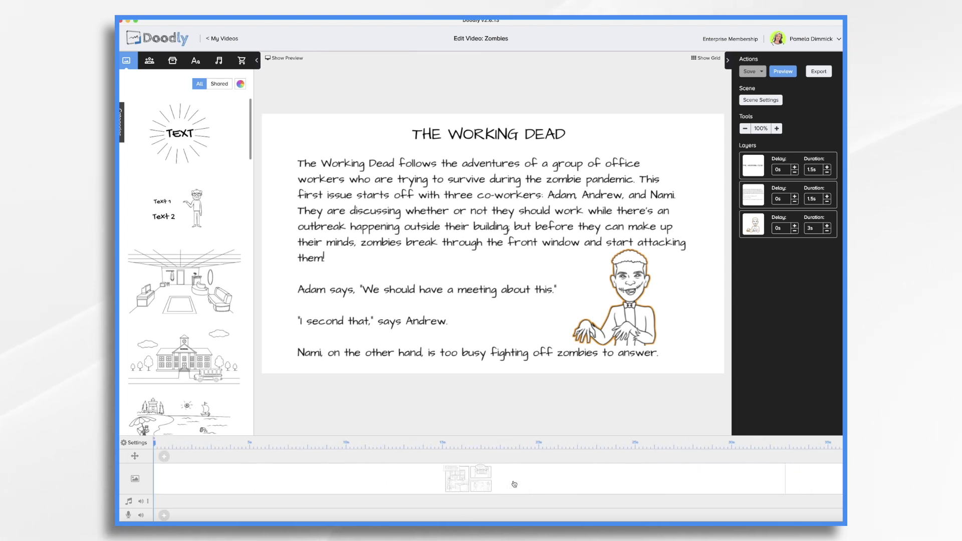
Open the comic-panel scene showing the three-panel office zombie strip.
left_click(514, 484)
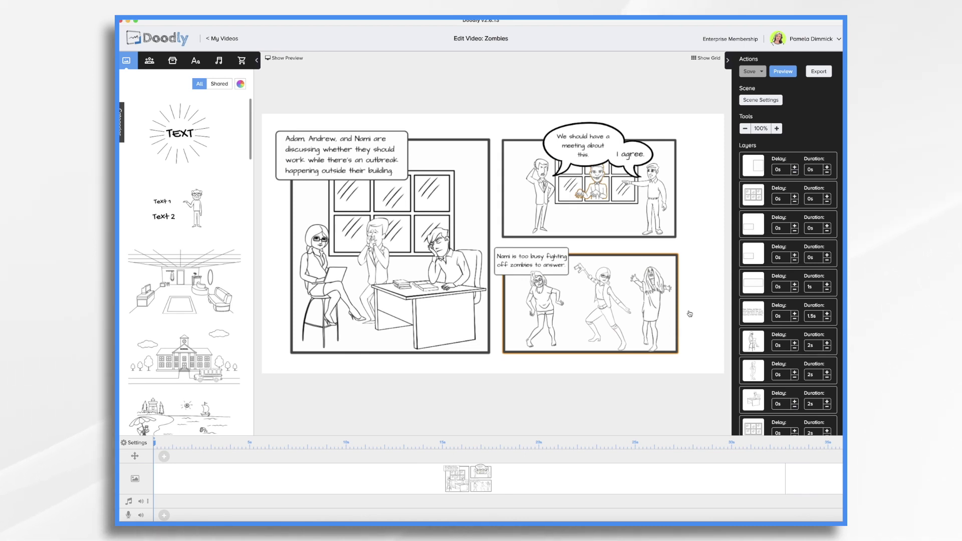
left_click(483, 142)
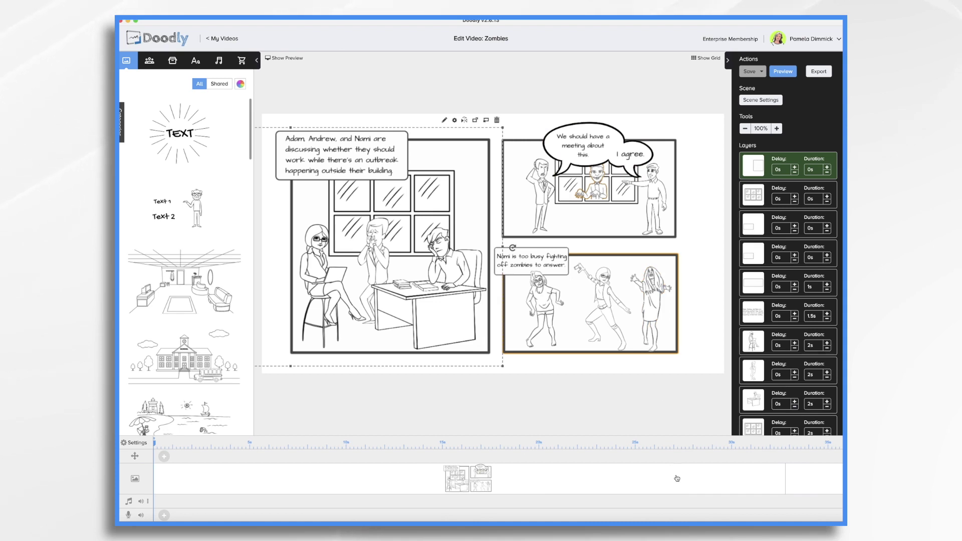
scroll(677, 478, "right", 10)
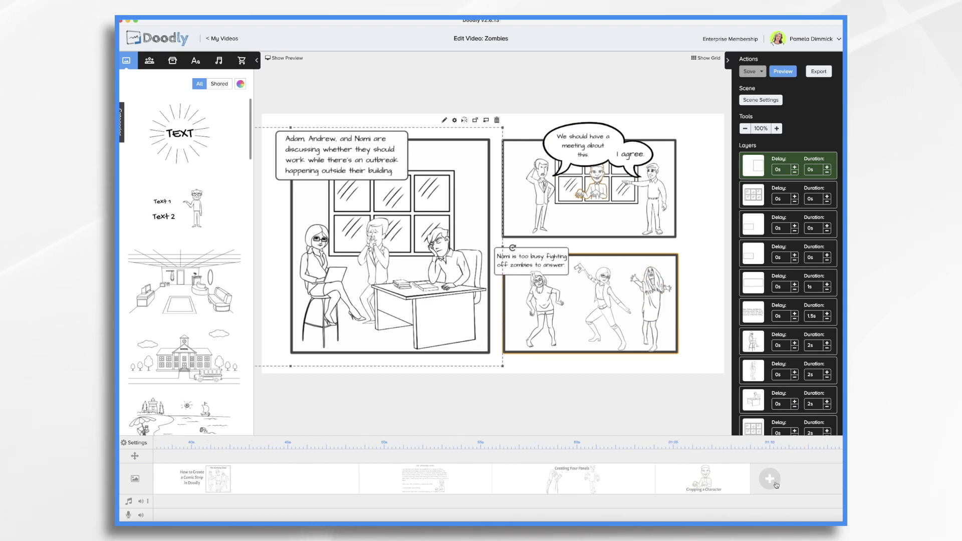
left_click(776, 485)
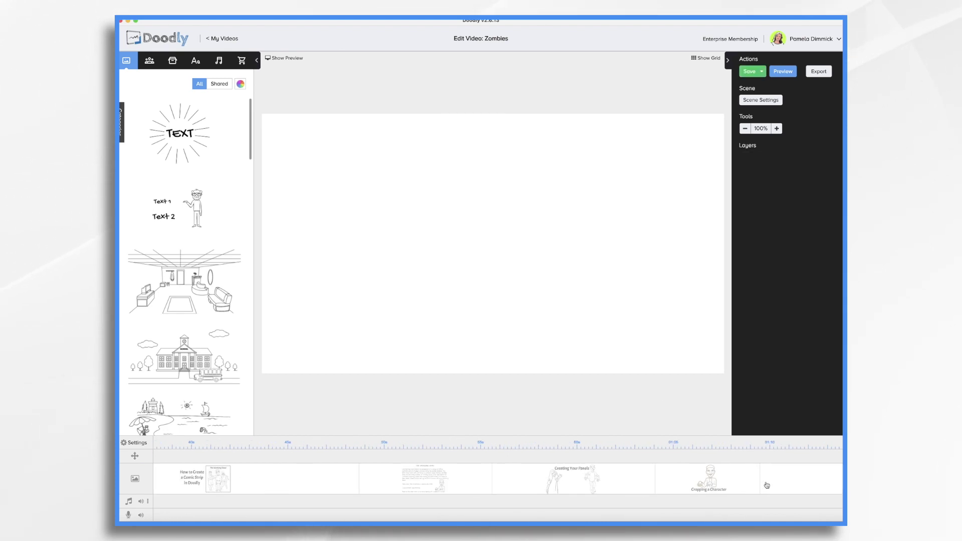
Search the props for 'sq' and place a Bold Square on the canvas.
left_click(173, 61)
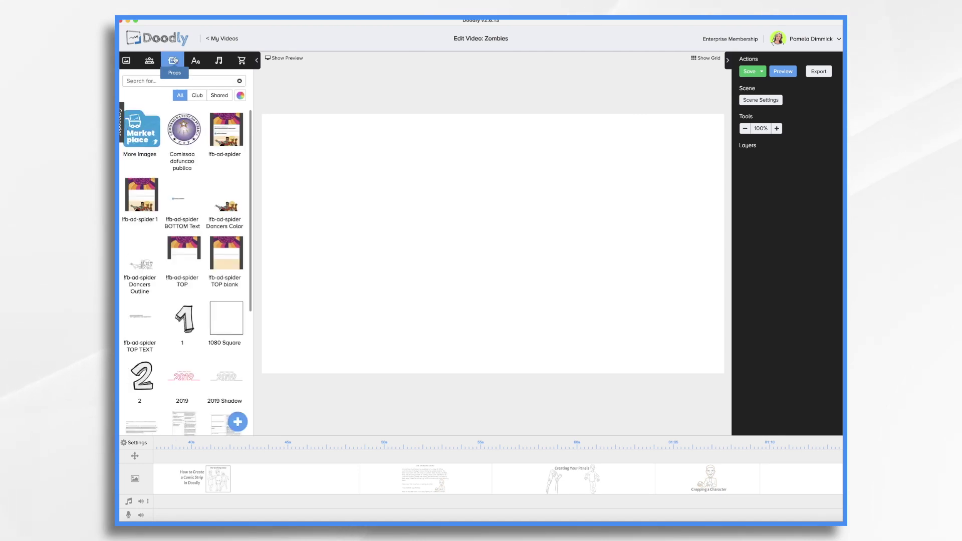
left_click(170, 83)
type("square")
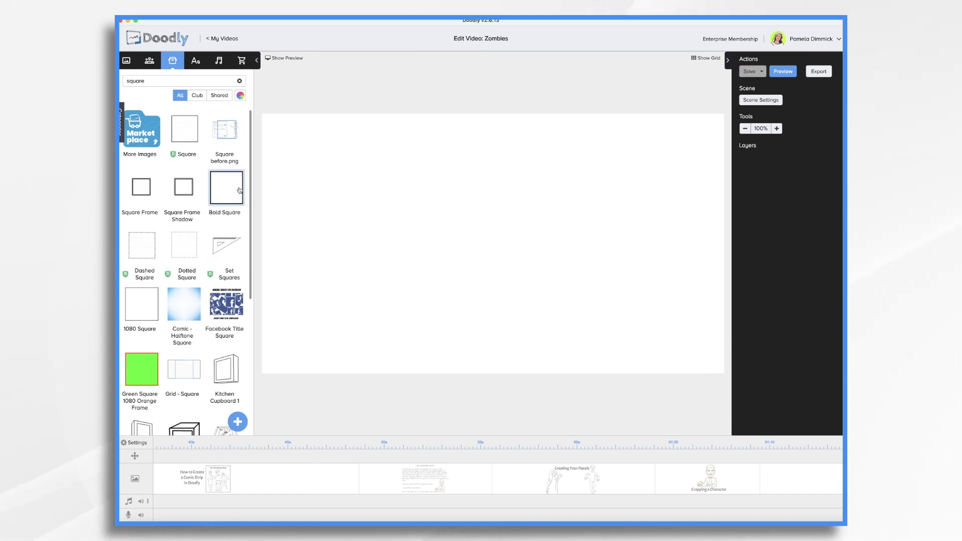
left_click_drag(184, 128, 347, 189)
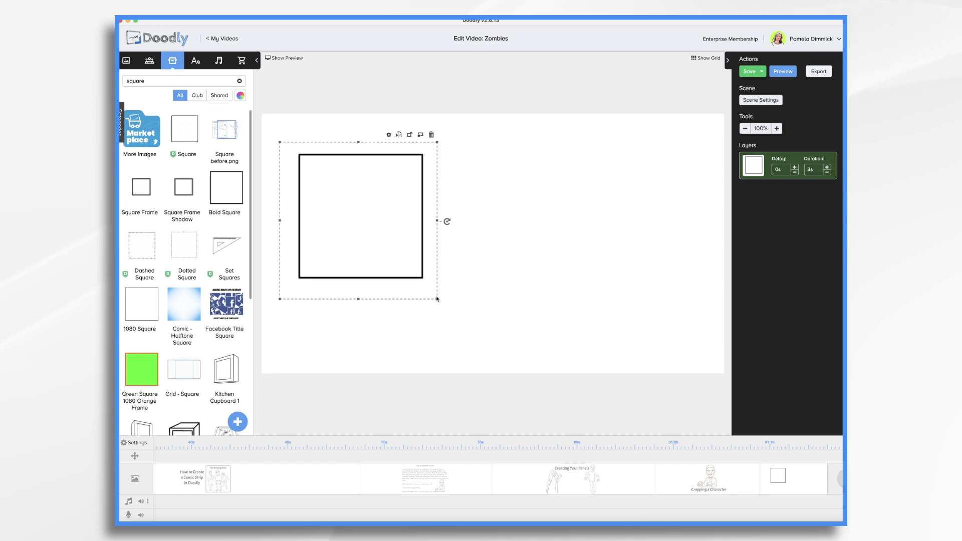
Enlarge the square into a large left-side panel, then search props for 'rectan'.
left_click_drag(437, 300, 552, 413)
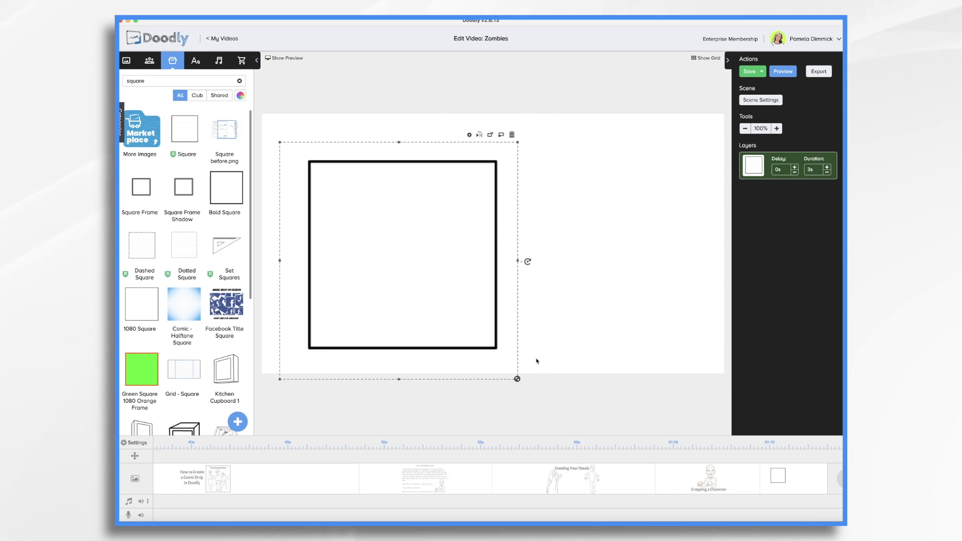
left_click_drag(429, 279, 413, 258)
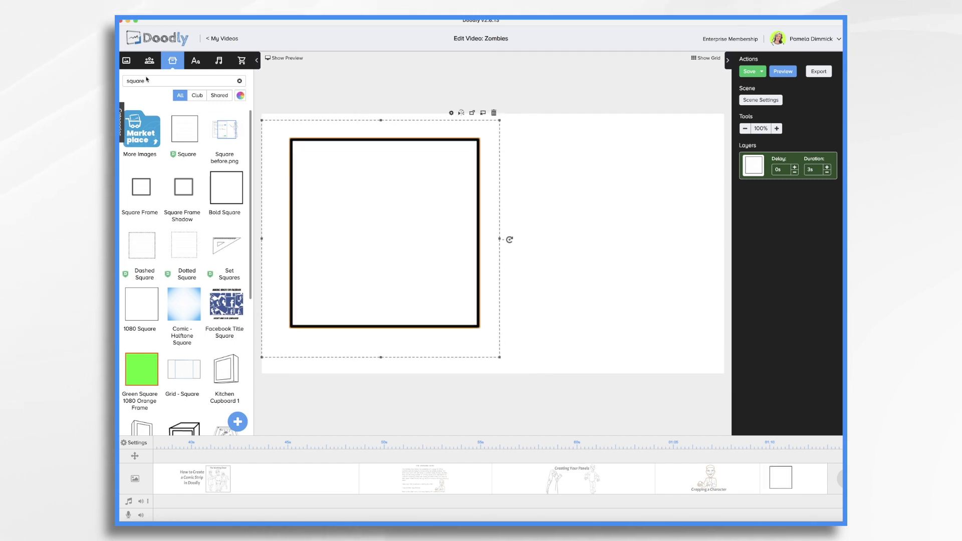
key("BackSpace")
key("BackSpace")
key("BackSpace")
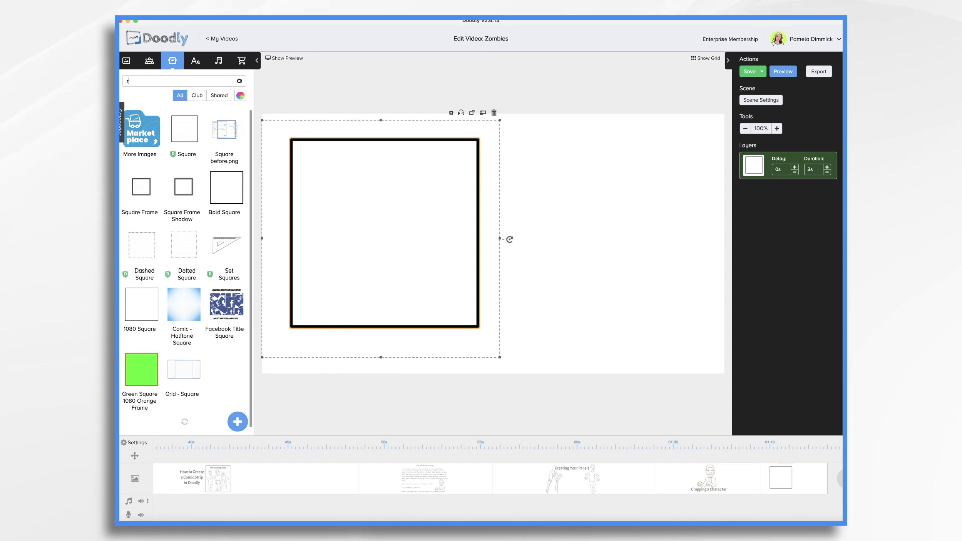
type("rectan")
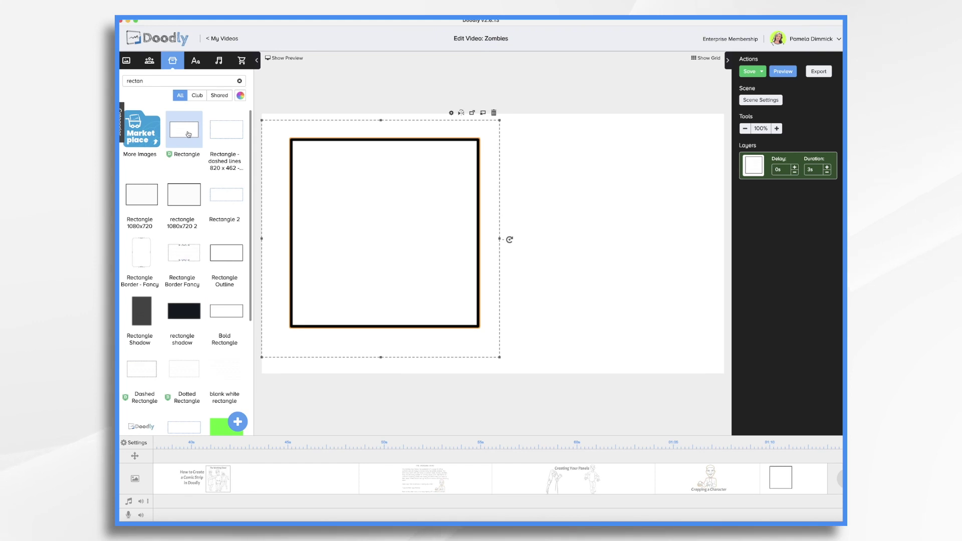
Place a Rectangle prop, shrink it and position it right beside the square.
left_click_drag(188, 134, 565, 179)
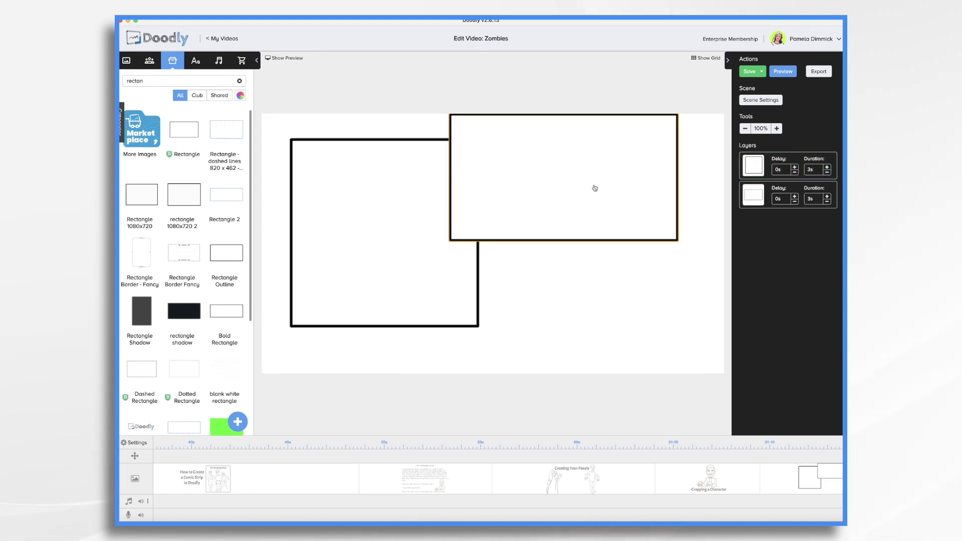
left_click_drag(627, 184, 618, 201)
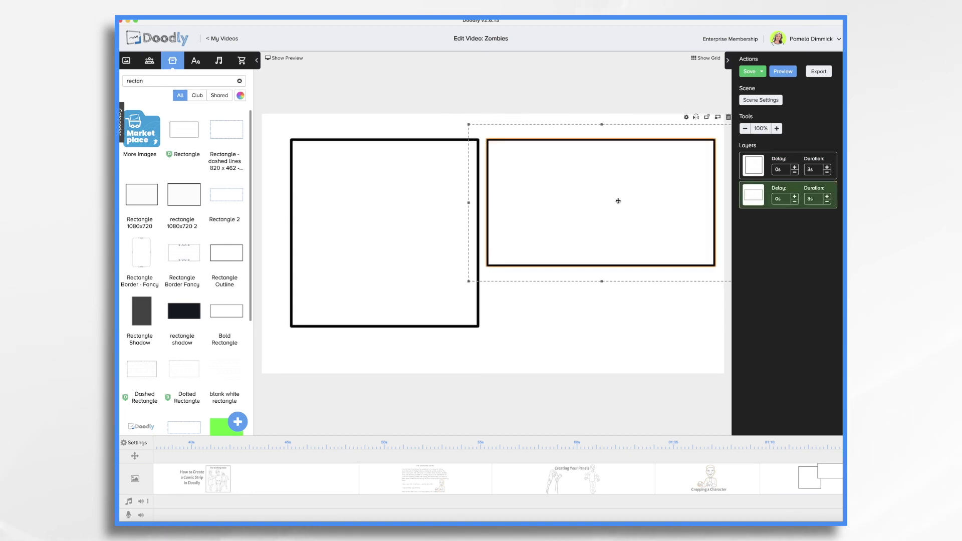
left_click_drag(470, 283, 517, 247)
left_click_drag(596, 197, 563, 202)
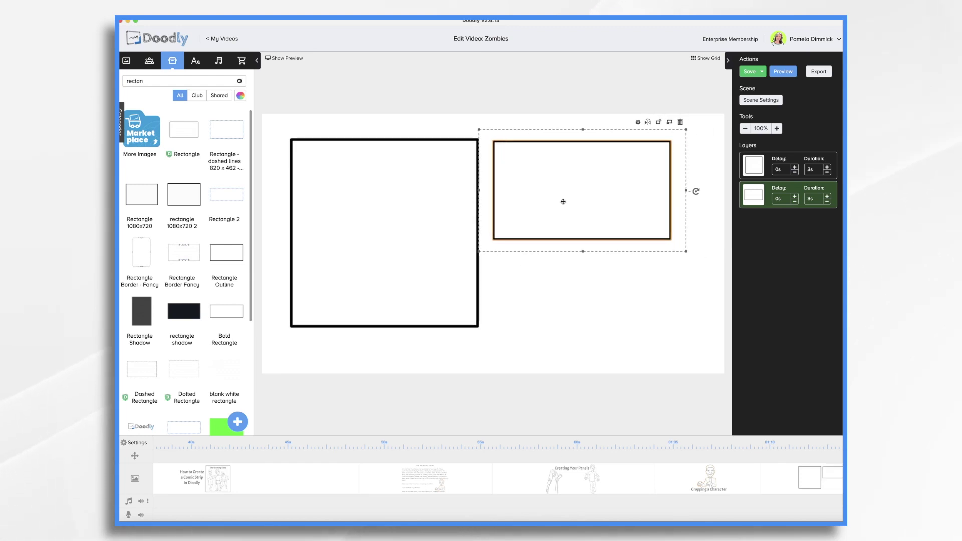
Copy the rectangle and paste a duplicate of it.
right_click(563, 202)
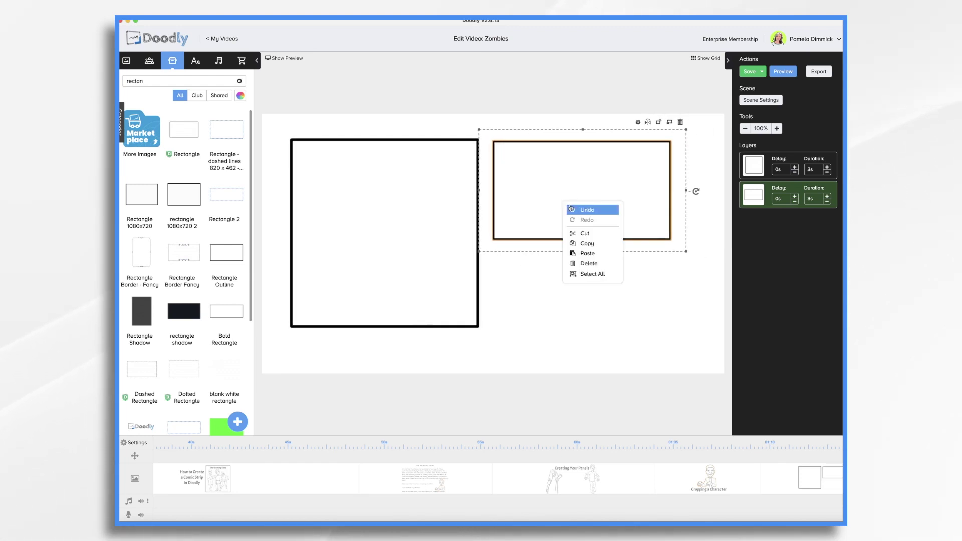
left_click(592, 247)
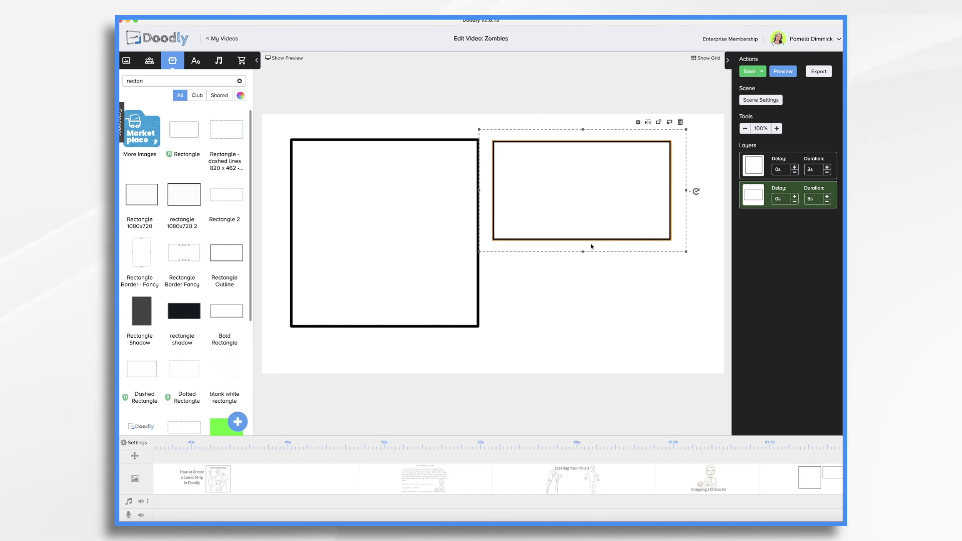
key("super+v")
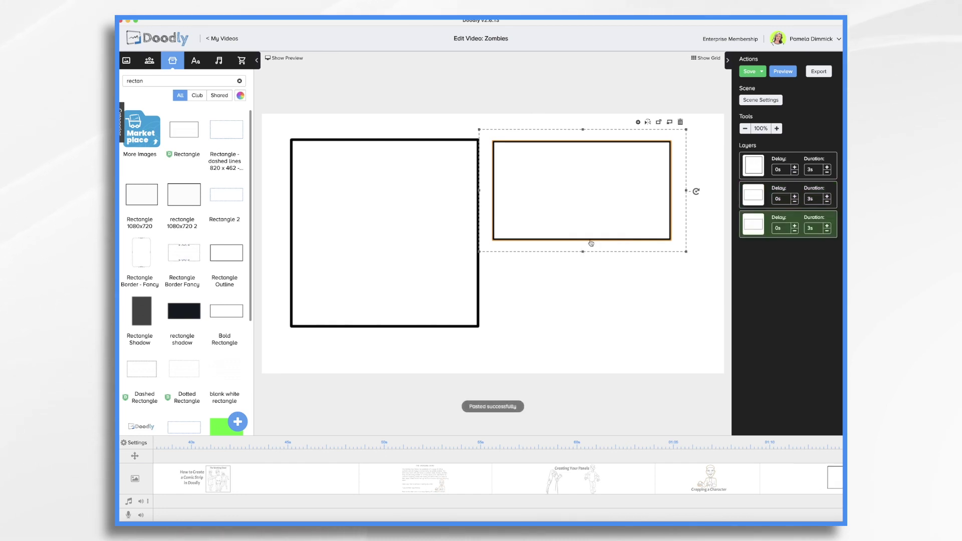
Move the duplicate below the first rectangle and shrink both rectangles together.
left_click_drag(580, 214, 580, 319)
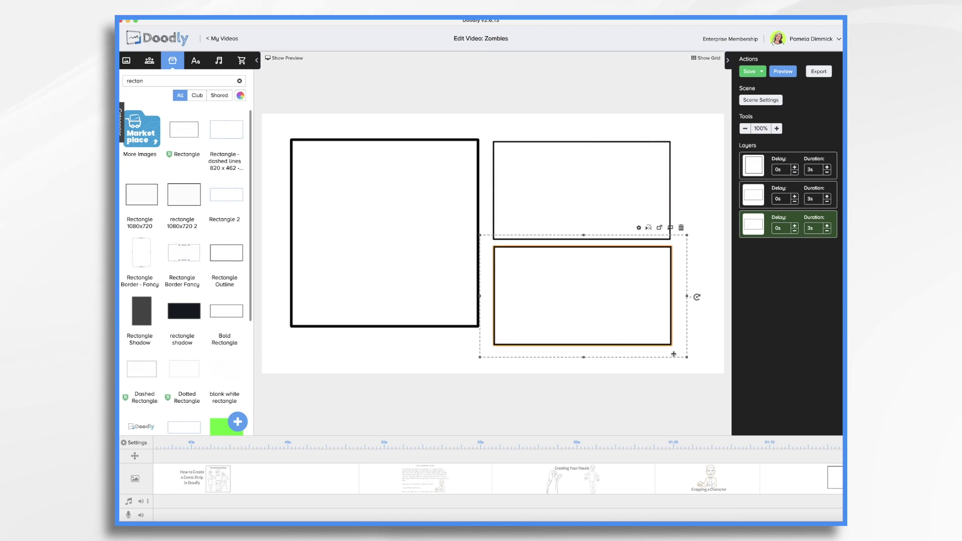
left_click(624, 188, "shift")
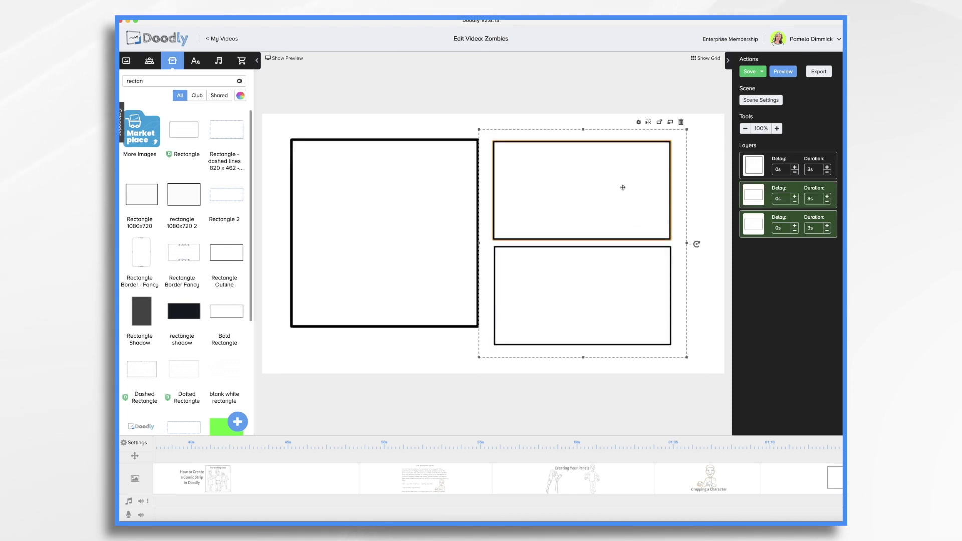
left_click_drag(687, 359, 669, 339)
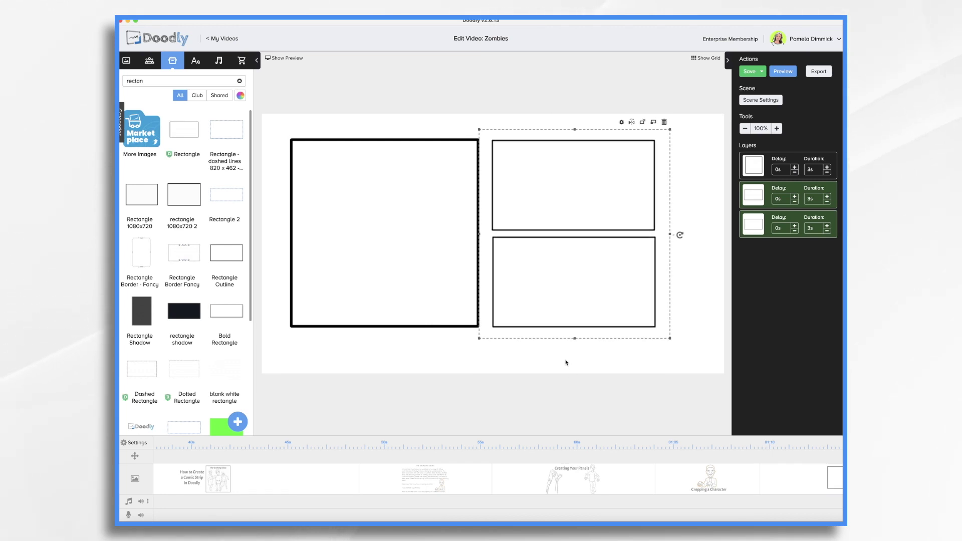
Select the square with both rectangles and scale and shift all three to fill the canvas.
left_click(394, 266, "shift")
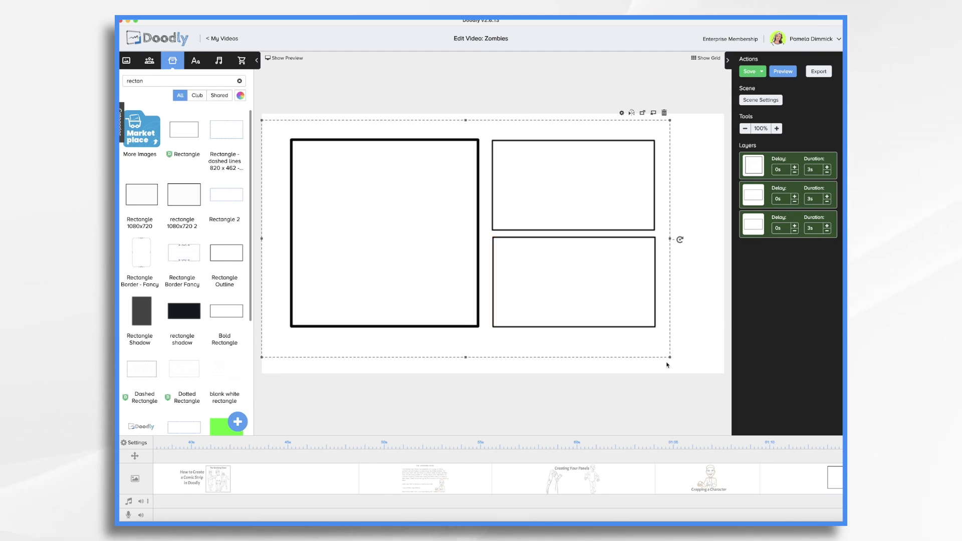
left_click_drag(670, 357, 740, 397)
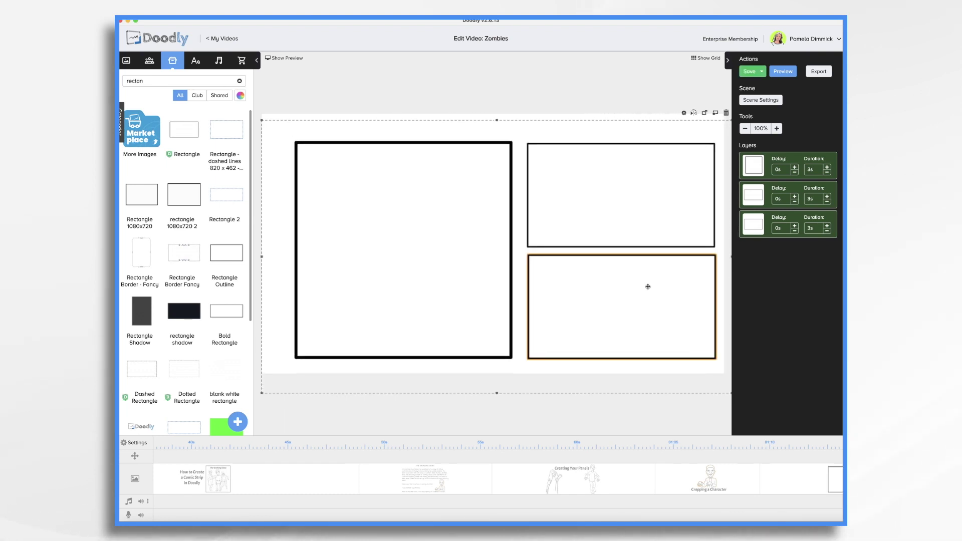
left_click_drag(642, 277, 627, 273)
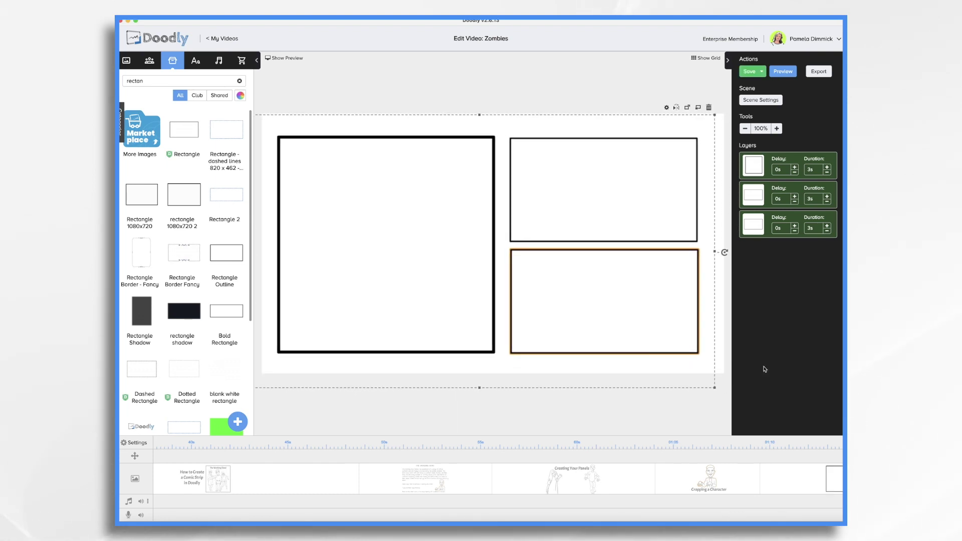
left_click_drag(715, 387, 730, 397)
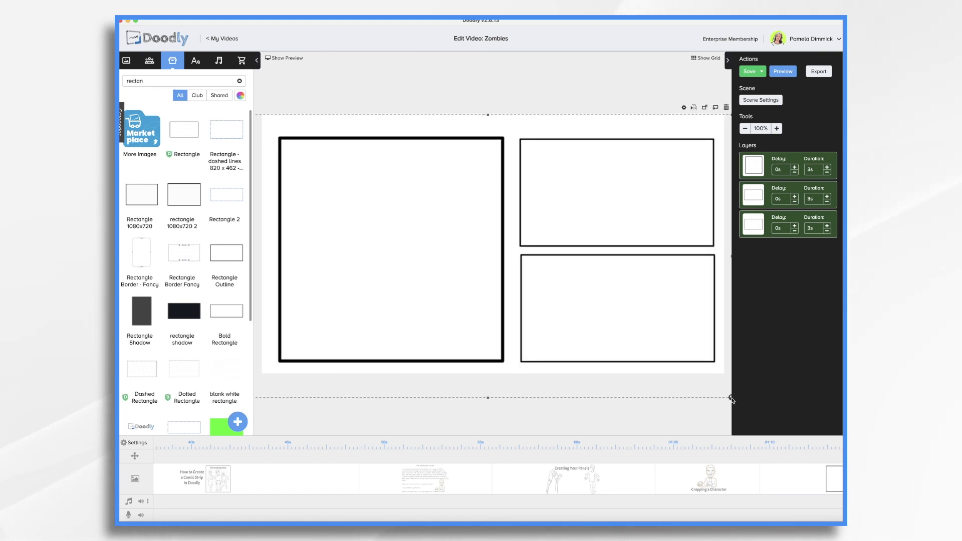
mouse_move(731, 399)
left_mouse_down()
mouse_move(608, 326)
mouse_move(722, 381)
mouse_move(726, 415)
left_mouse_up()
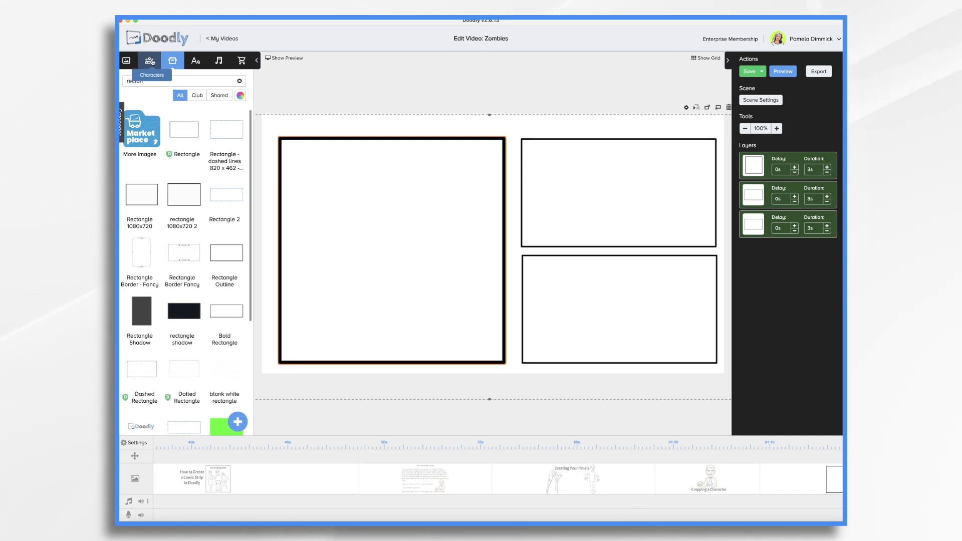
Show the Characters library scrolled down to the Adam poses like Adam Standing and Adam Thinking.
left_click(150, 61)
scroll(189, 307, "down", 1)
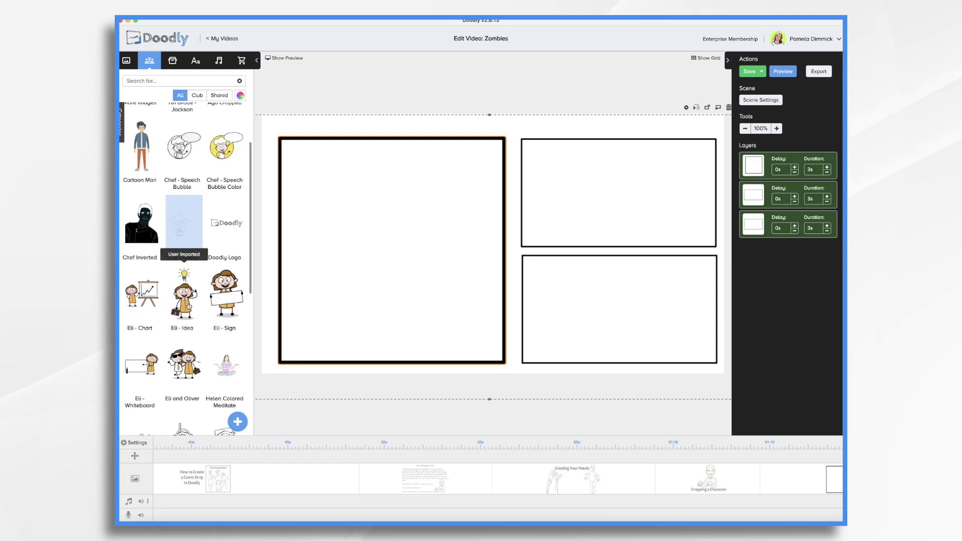
scroll(189, 306, "down", 10)
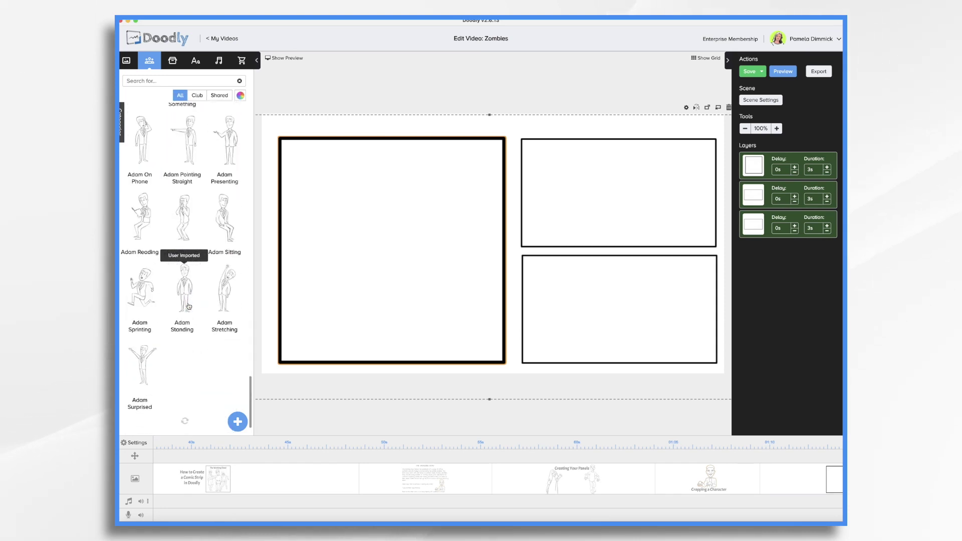
scroll(189, 307, "down", 1)
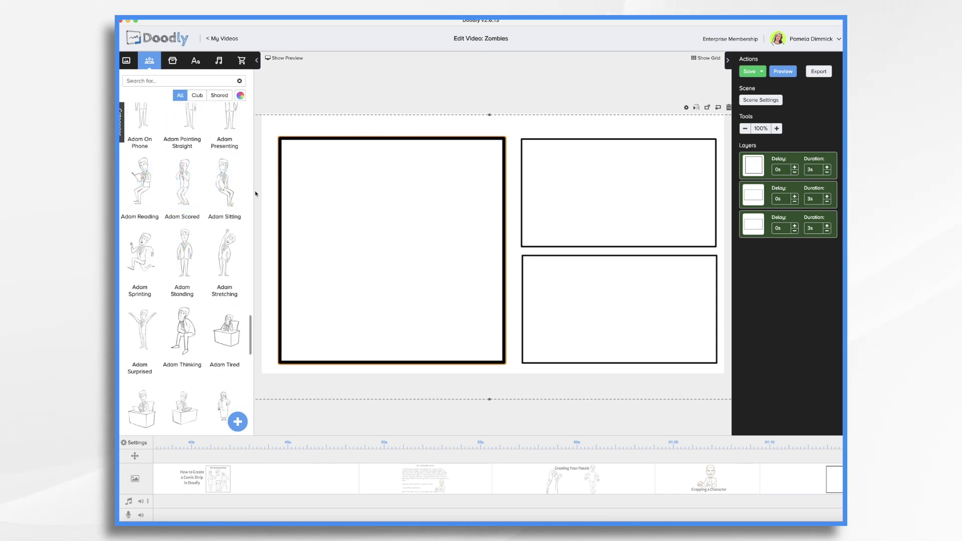
Add Adam Scared as a new element, enlarged to panel height inside the left square.
left_click_drag(184, 182, 473, 251)
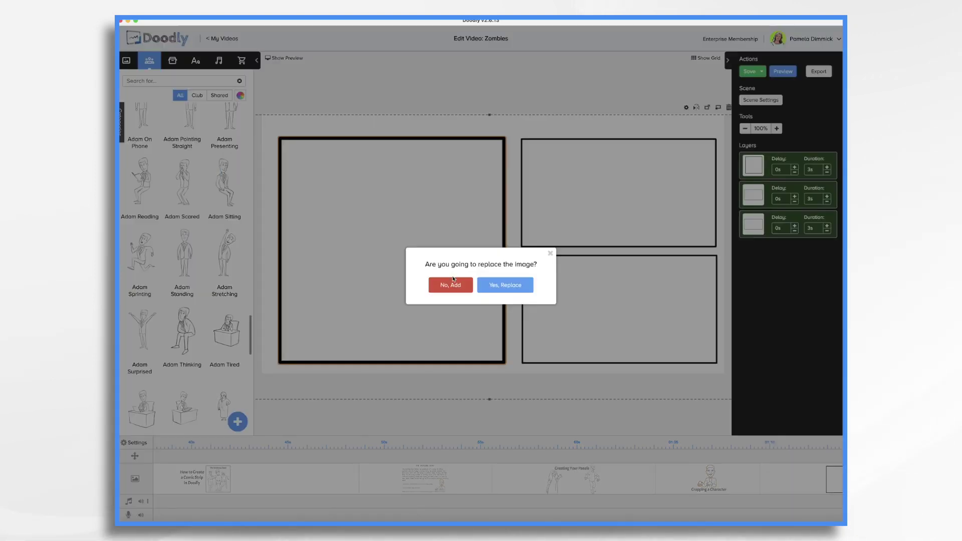
left_click(451, 285)
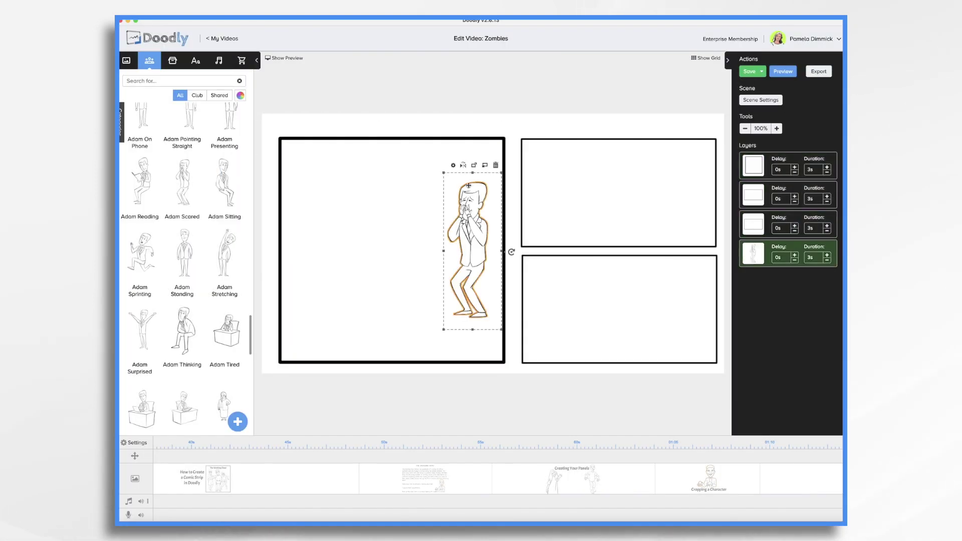
left_click_drag(443, 174, 413, 89)
left_click_drag(459, 189, 471, 235)
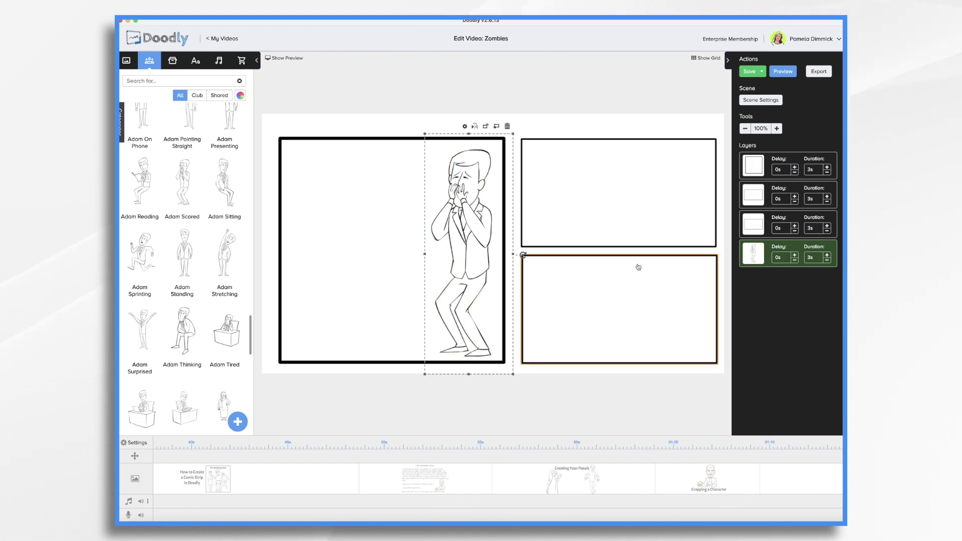
scroll(254, 487, "left", 10)
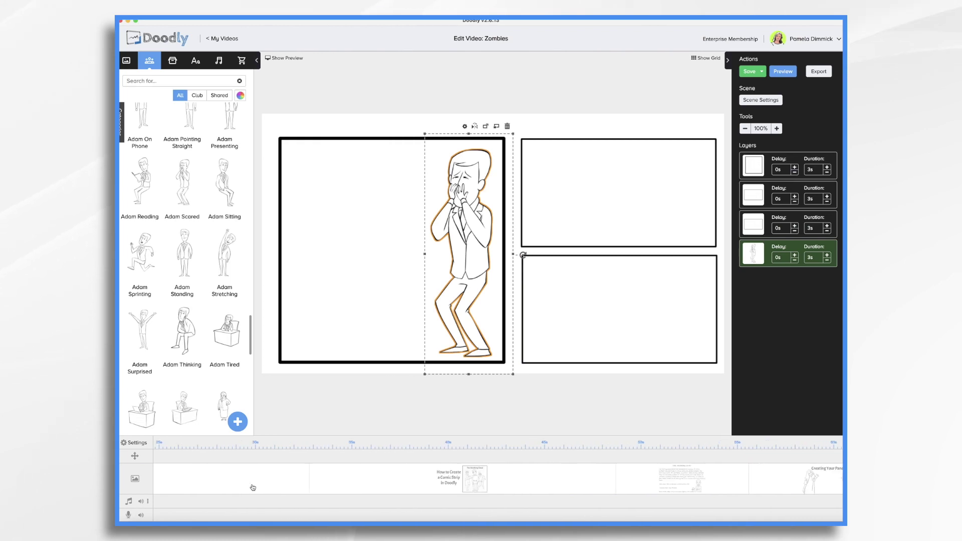
Reopen the finished comic scene and search the character library for 'zomb'.
left_click(425, 475)
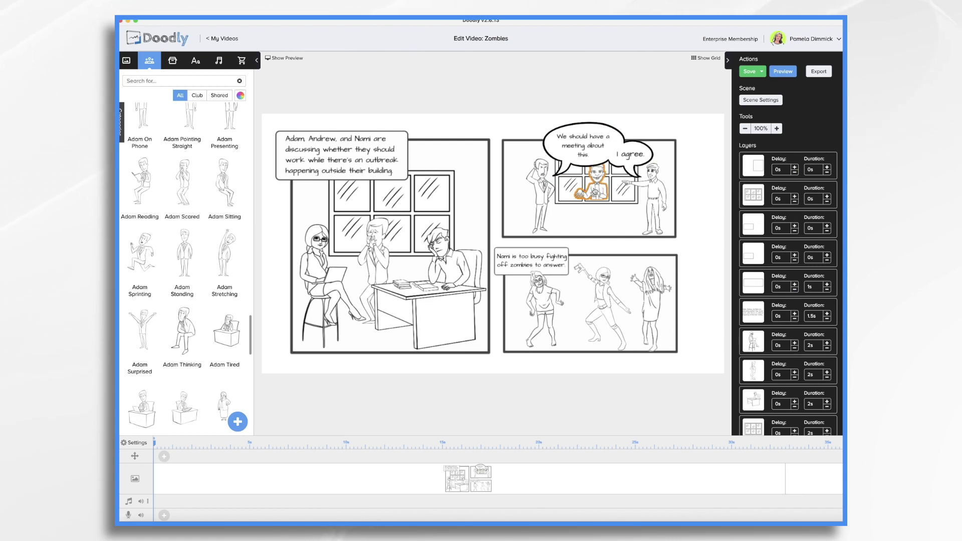
left_click(174, 82)
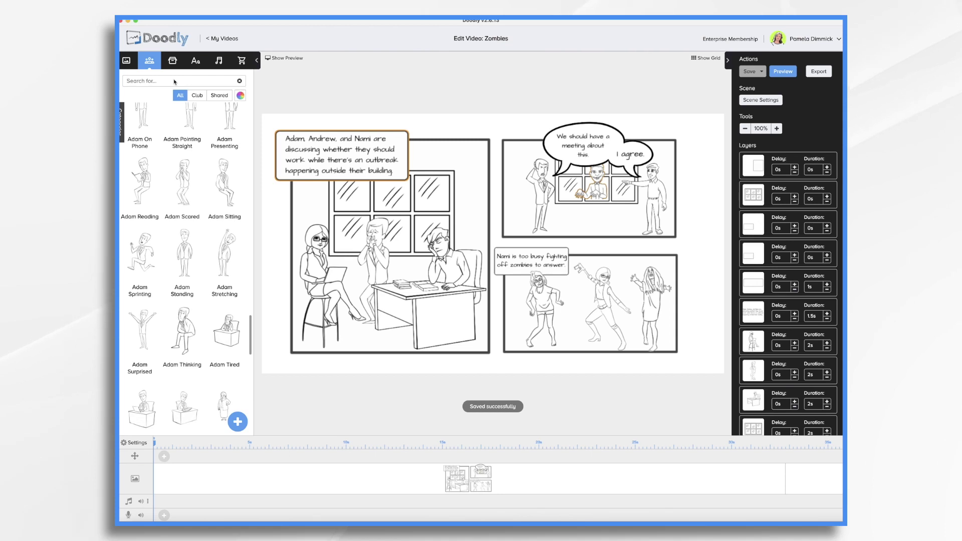
type("zombi")
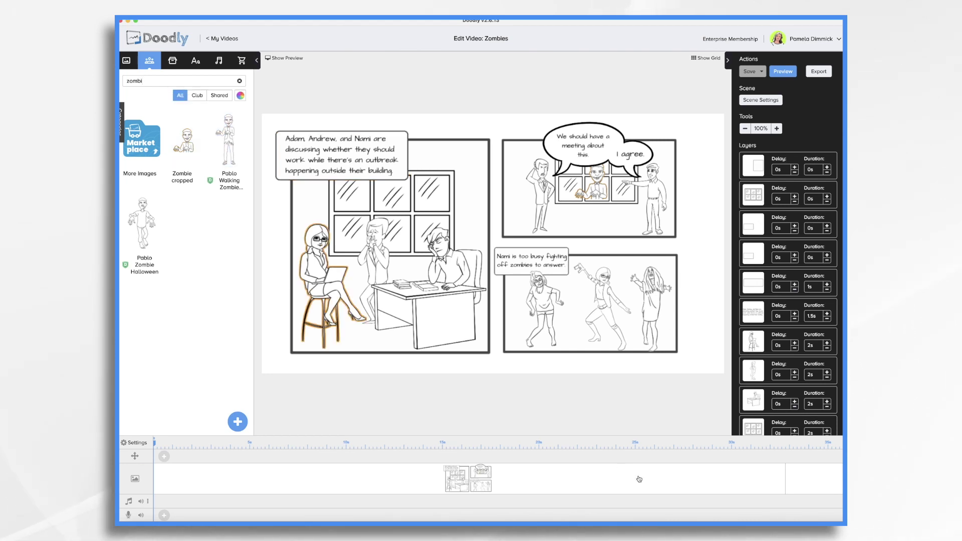
scroll(640, 478, "right", 10)
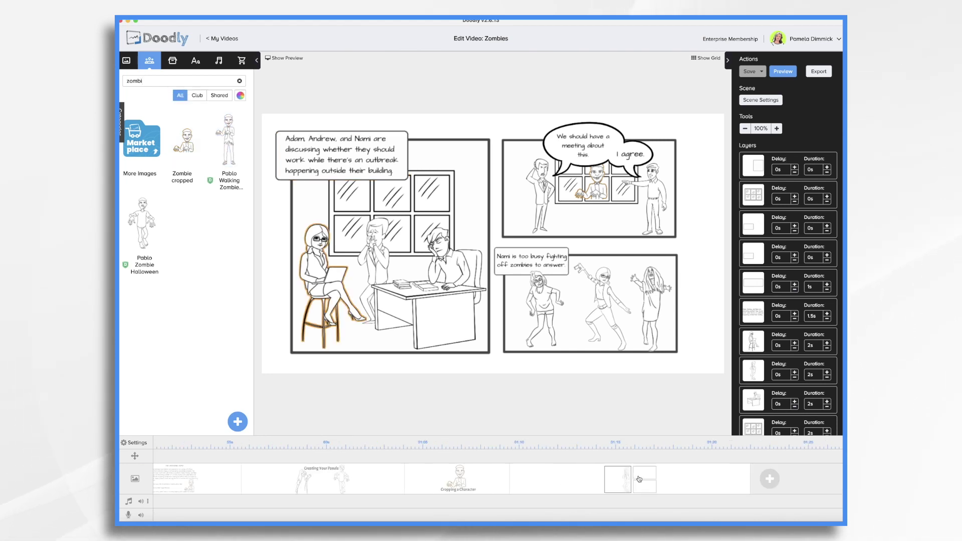
On a new end scene, add Pablo Walking Zombie, scaled up and centred on the canvas.
left_click(770, 478)
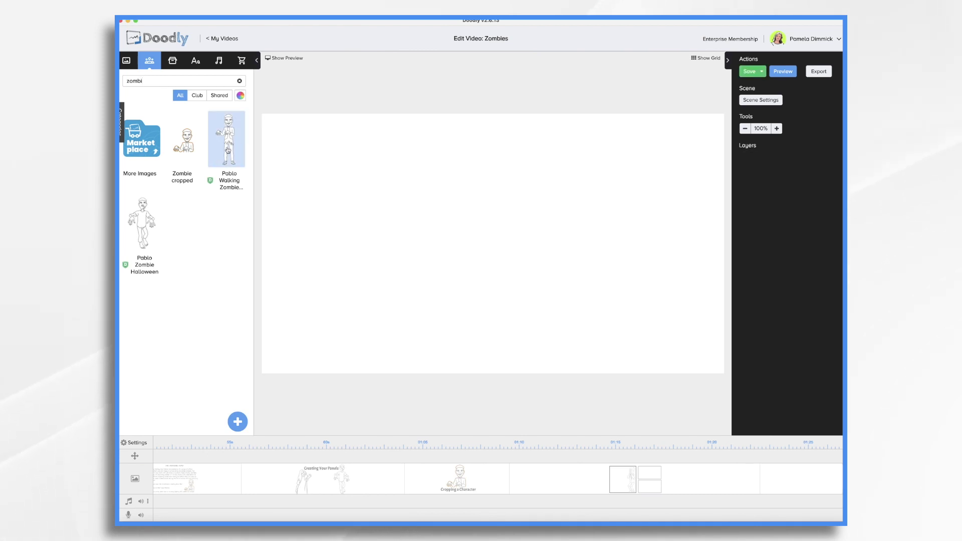
left_click_drag(228, 140, 511, 244)
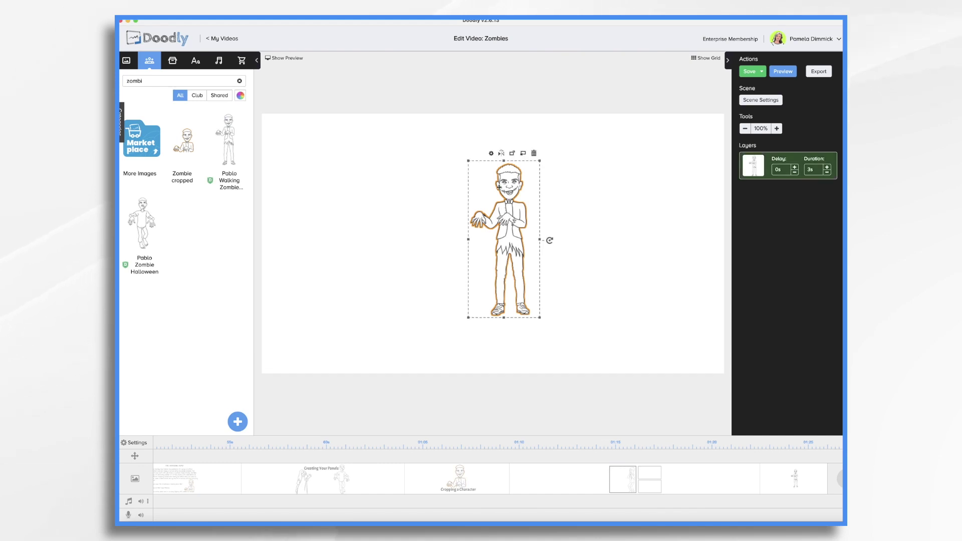
left_click_drag(470, 162, 332, 71)
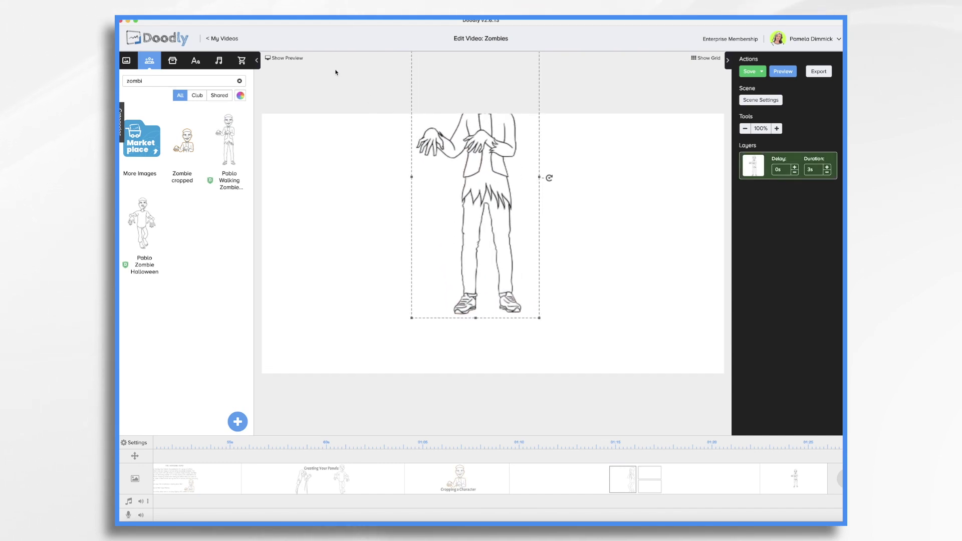
left_click_drag(480, 154, 492, 245)
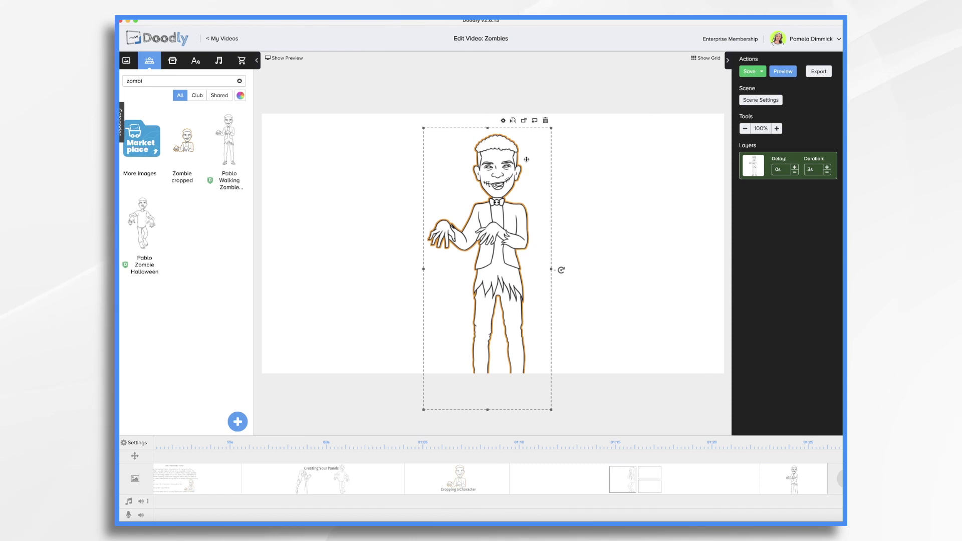
left_click_drag(552, 271, 688, 273)
left_click_drag(580, 249, 490, 276)
left_click(655, 287)
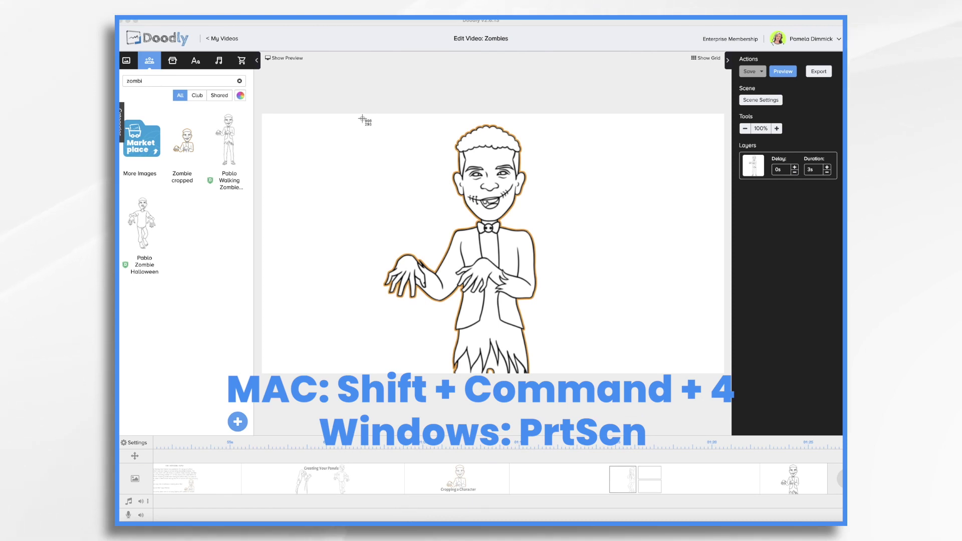
Screenshot the zombie's head and torso area and view it in Pixelmator Pro.
left_click_drag(361, 115, 577, 315)
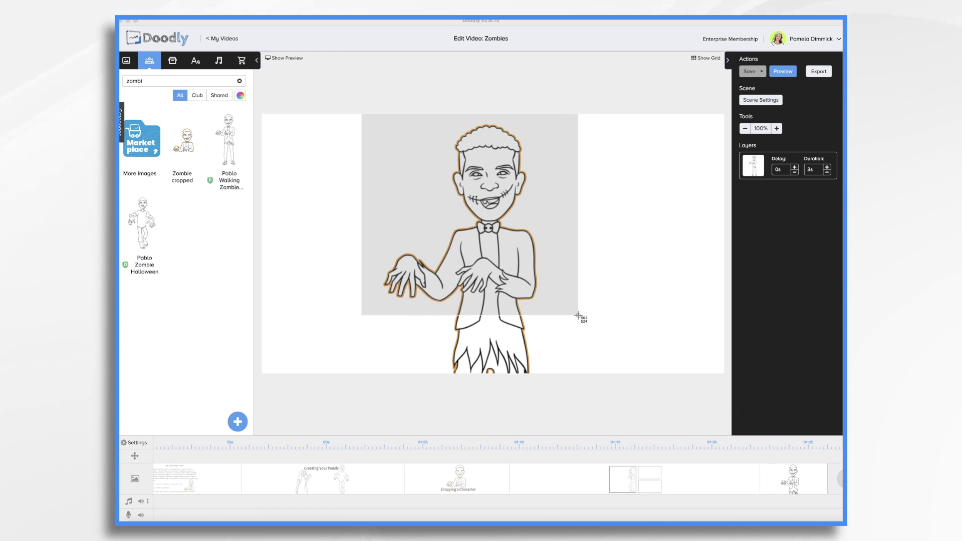
left_click_drag(578, 315, 587, 318)
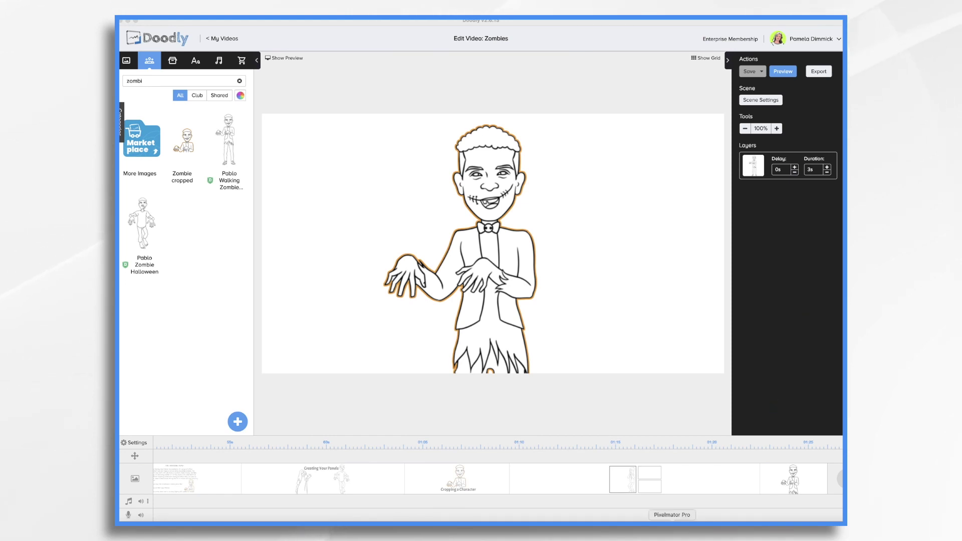
left_click(672, 520)
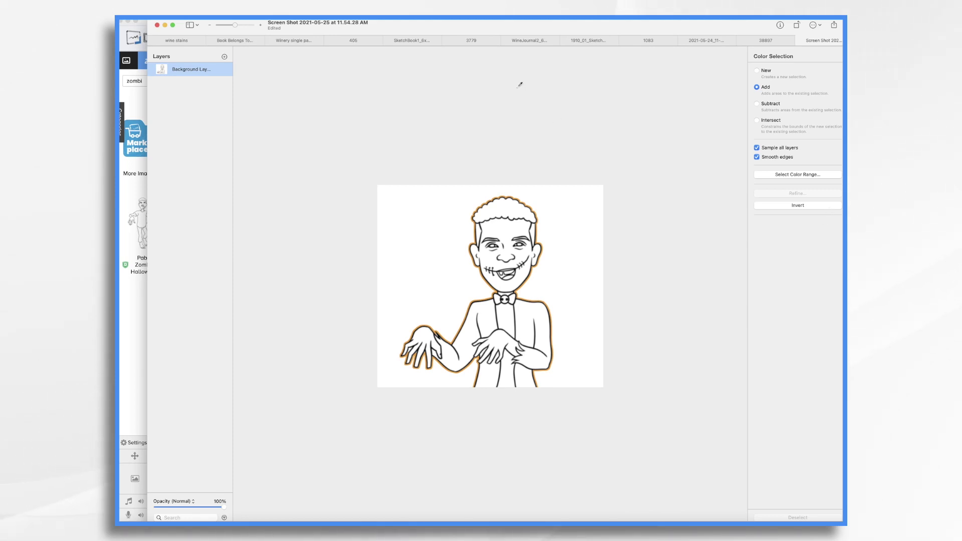
Select the white background around the zombie in Pixelmator Pro and delete it to transparency.
left_click_drag(485, 29, 451, 24)
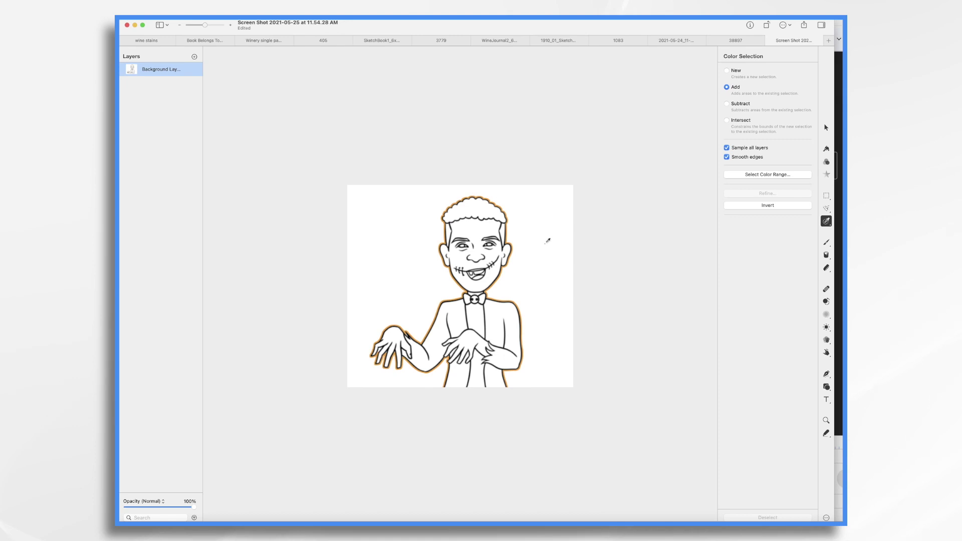
left_click_drag(548, 241, 548, 243)
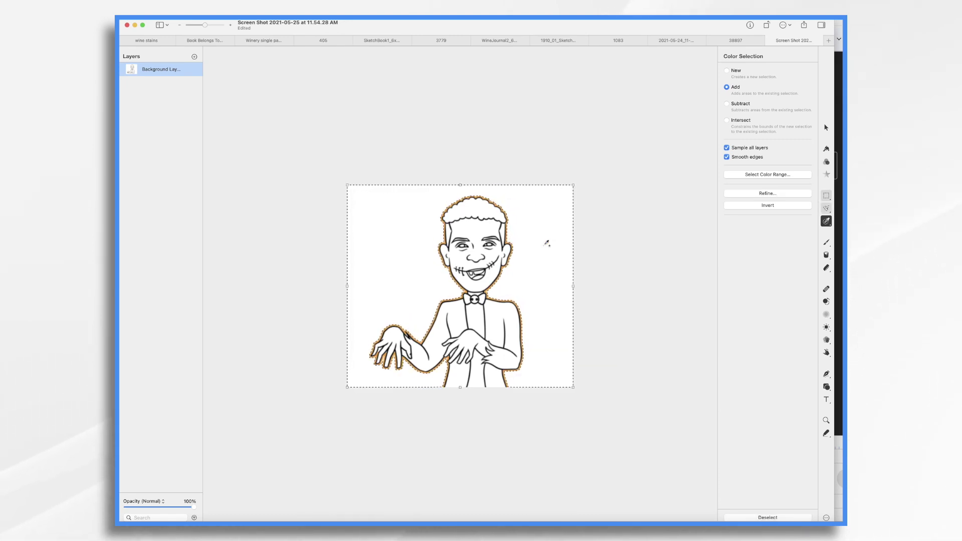
key("Delete")
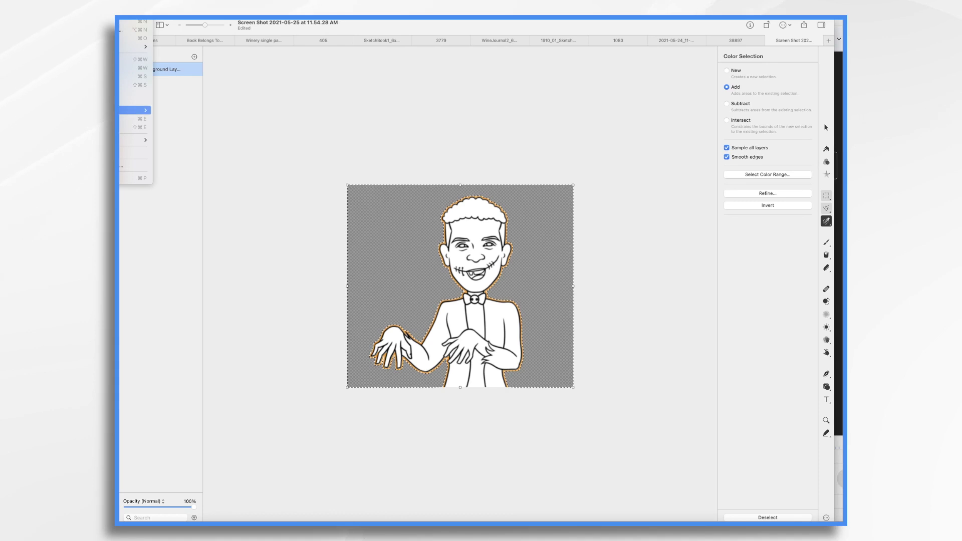
Export the transparent zombie as a PNG named 'zombine'.
left_click(135, 119)
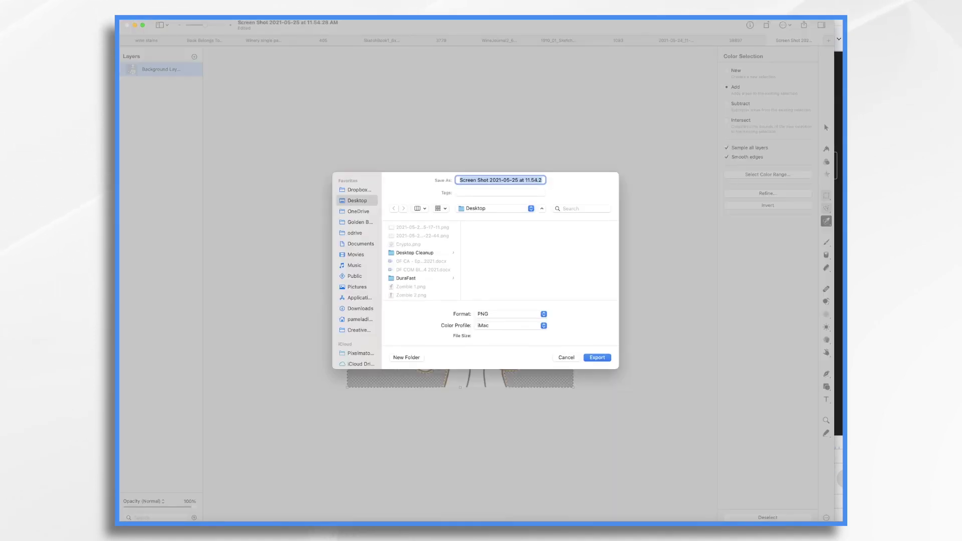
type("z")
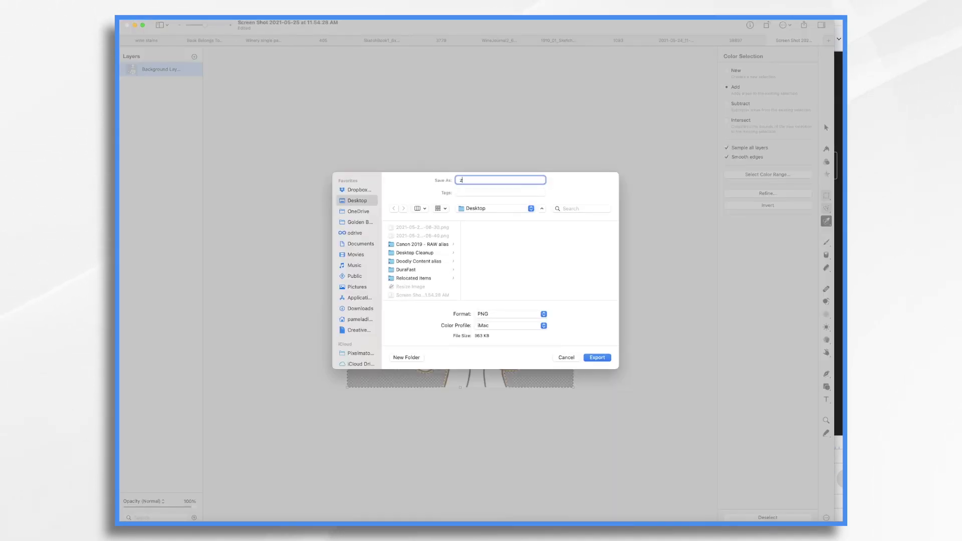
type("ombine")
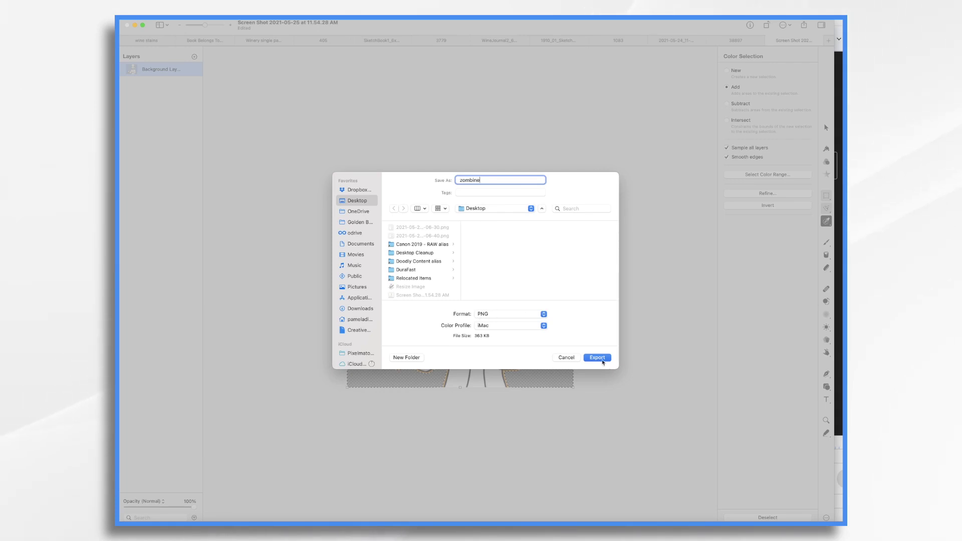
left_click(597, 358)
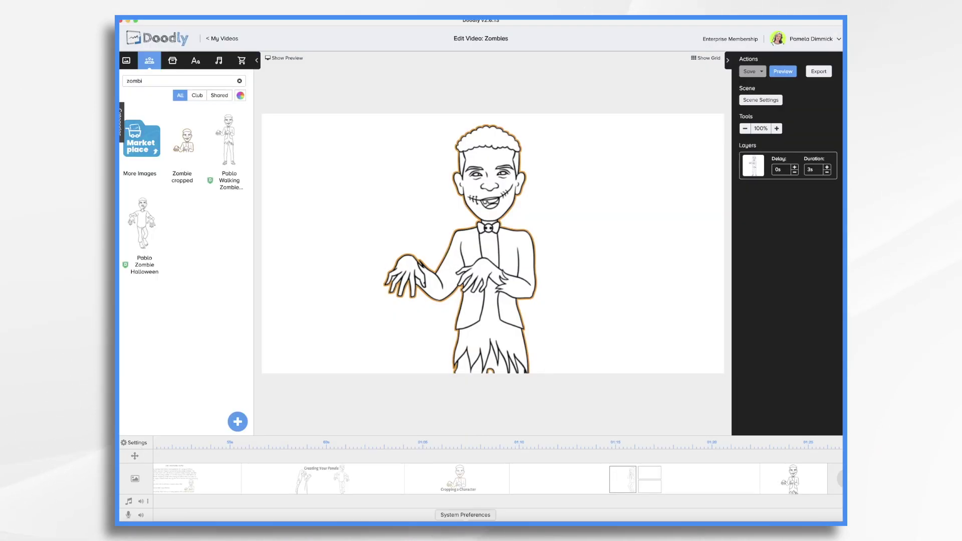
Load the three-panel comic strip scene back onto the Doodly canvas.
scroll(381, 491, "up", 10)
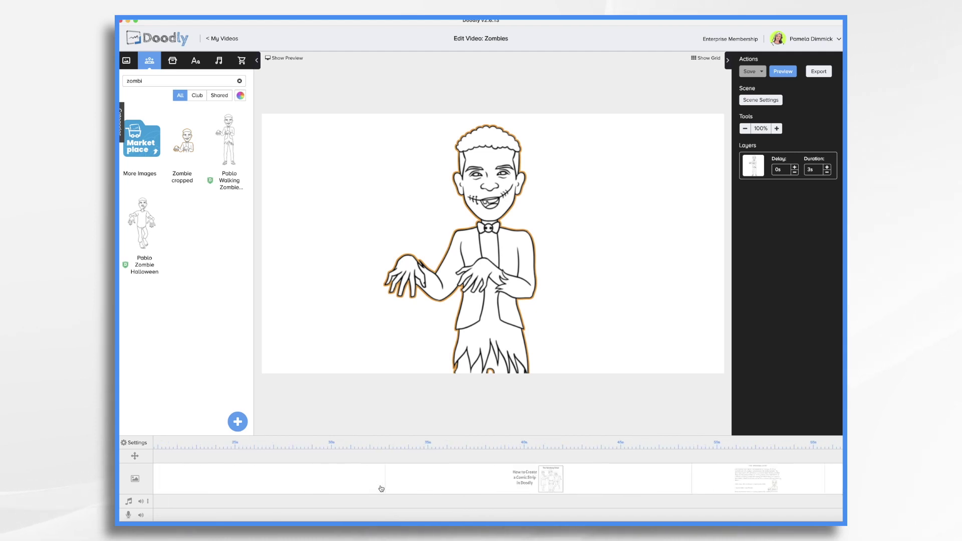
scroll(381, 489, "up", 5)
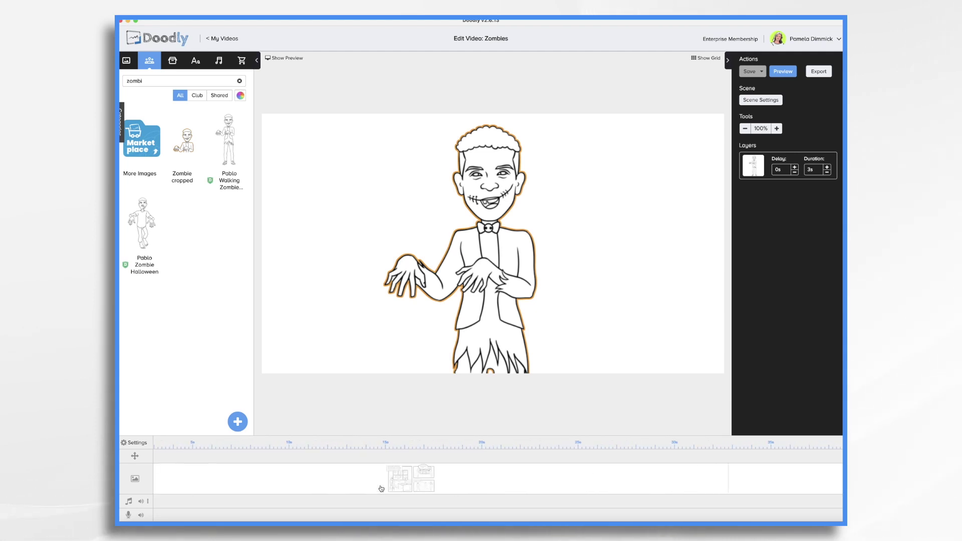
left_click(431, 480)
Position the cropped zombie so it peers through the top-right panel's window.
scroll(431, 479, "up", 1)
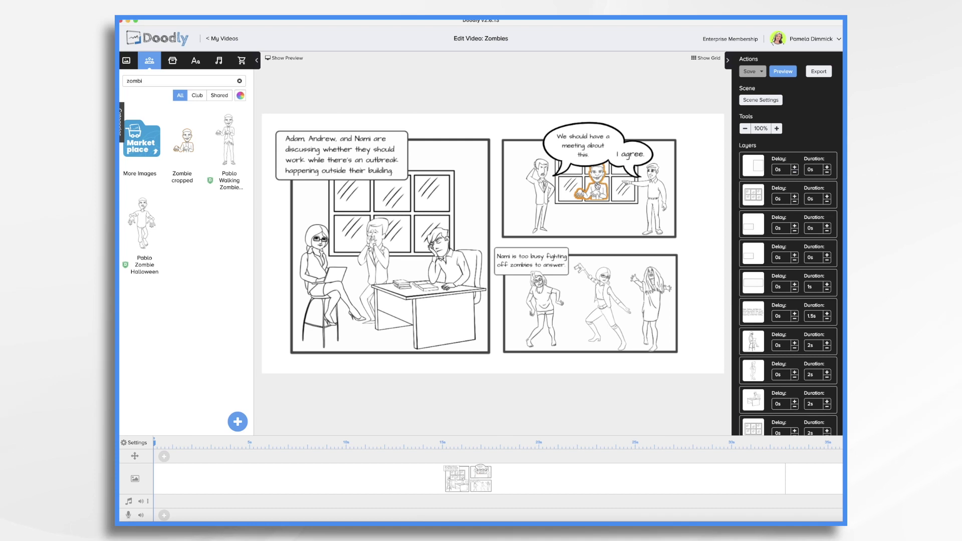
mouse_move(597, 187)
left_mouse_down()
mouse_move(531, 202)
mouse_move(560, 205)
mouse_move(599, 235)
mouse_move(601, 256)
mouse_move(546, 240)
mouse_move(592, 239)
mouse_move(621, 203)
mouse_move(595, 195)
mouse_move(591, 183)
left_mouse_up()
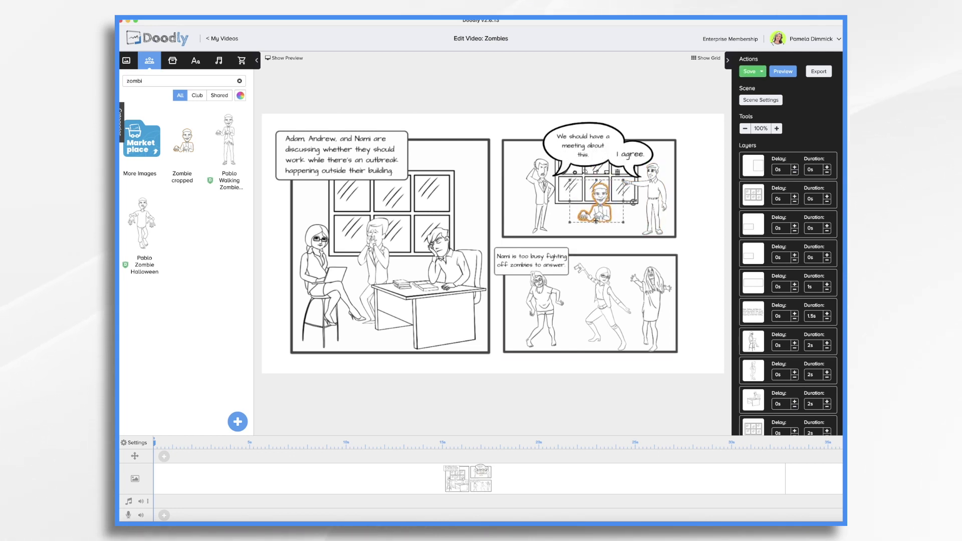
left_click_drag(603, 204, 602, 184)
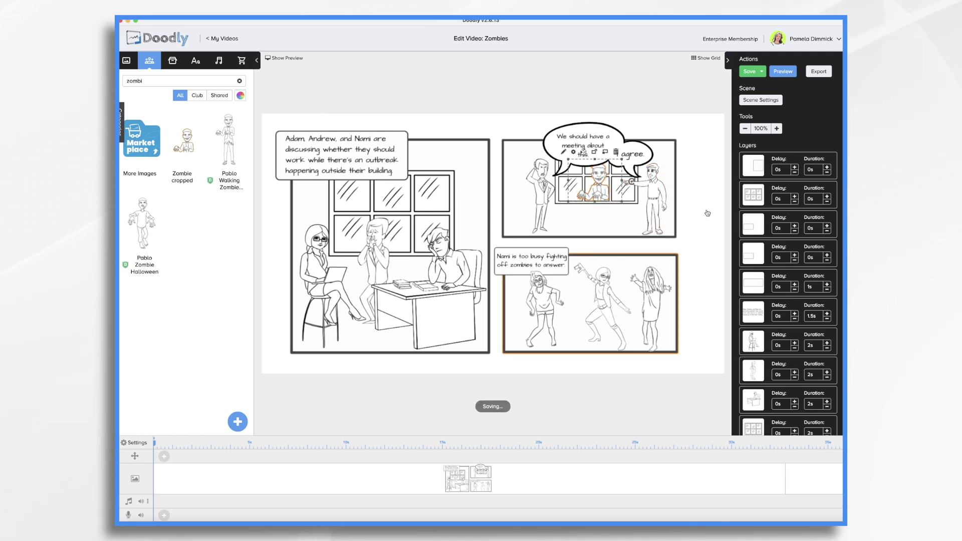